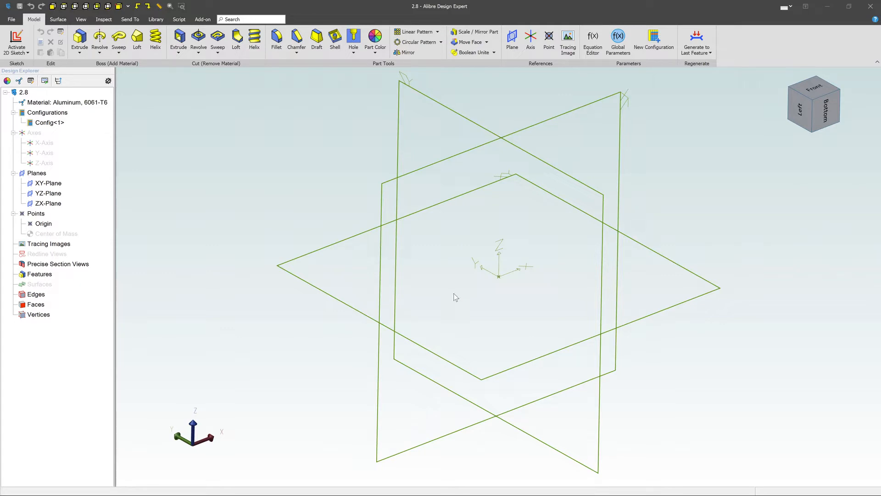
Hide the YZ-Plane and the ZX-Plane so that only the XY-Plane is displayed
right_click(40, 194)
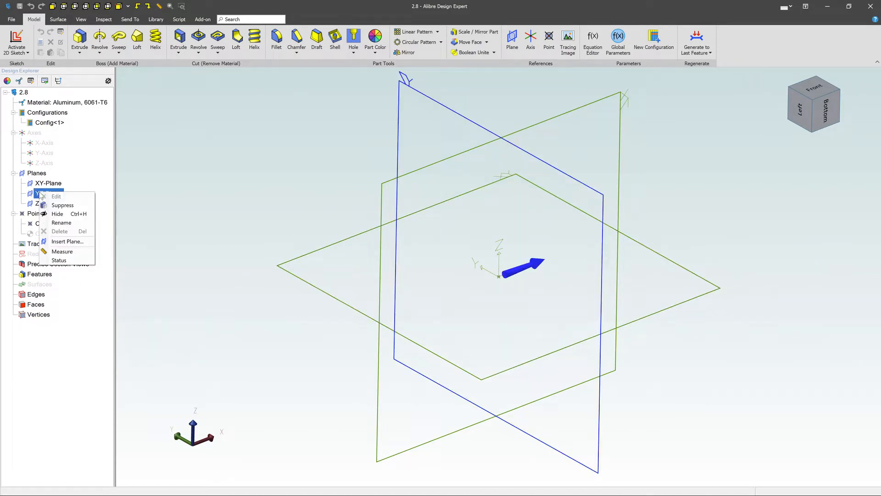
click(52, 211)
click(47, 204)
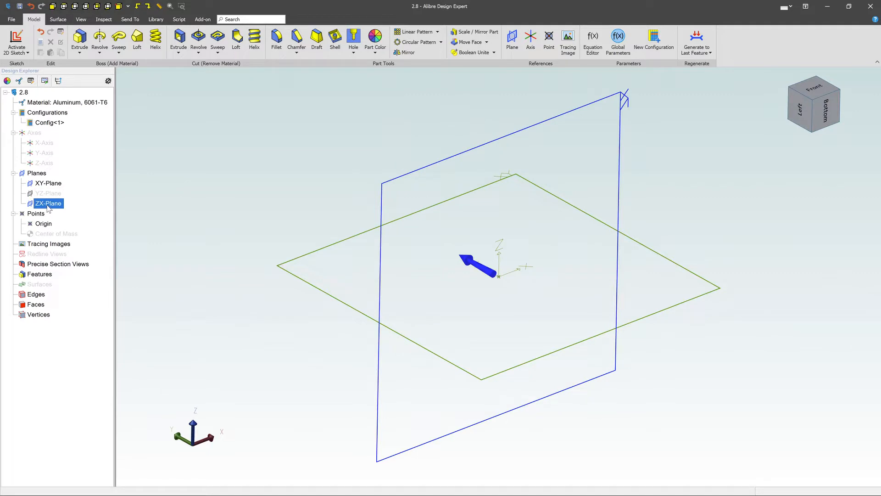
right_click(48, 205)
click(62, 227)
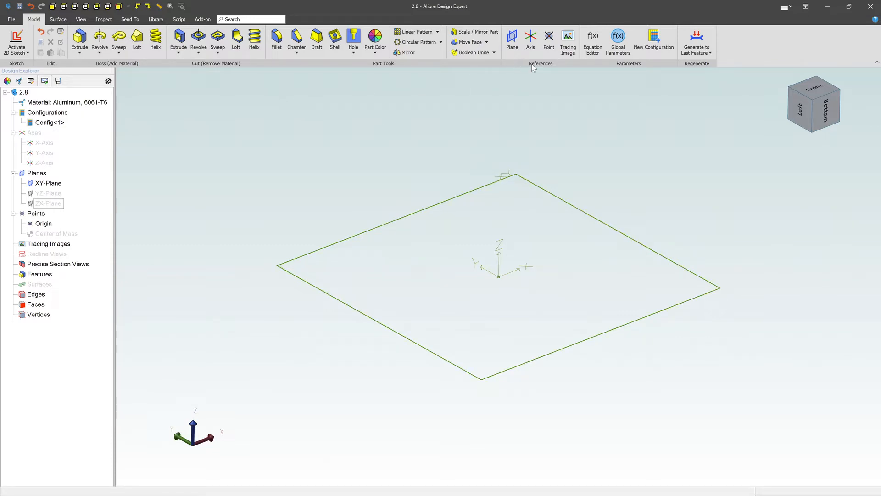
Insert a reference plane offset upward from the XY-Plane
click(513, 38)
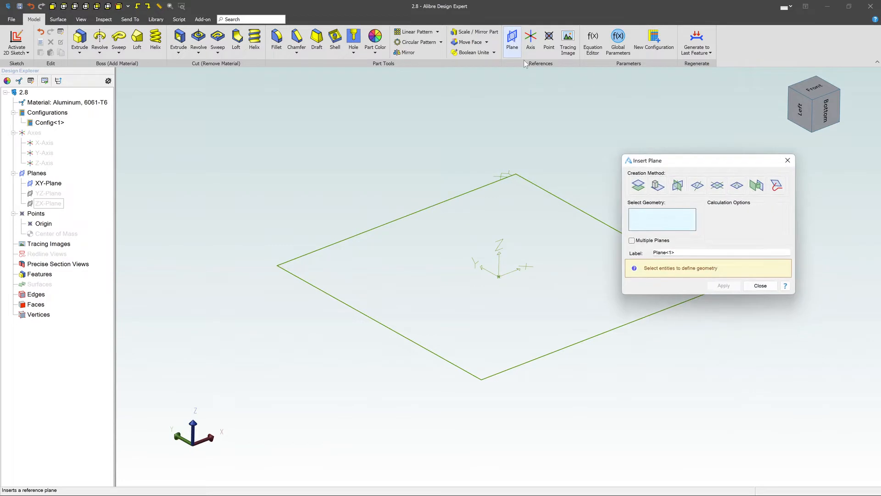
click(481, 193)
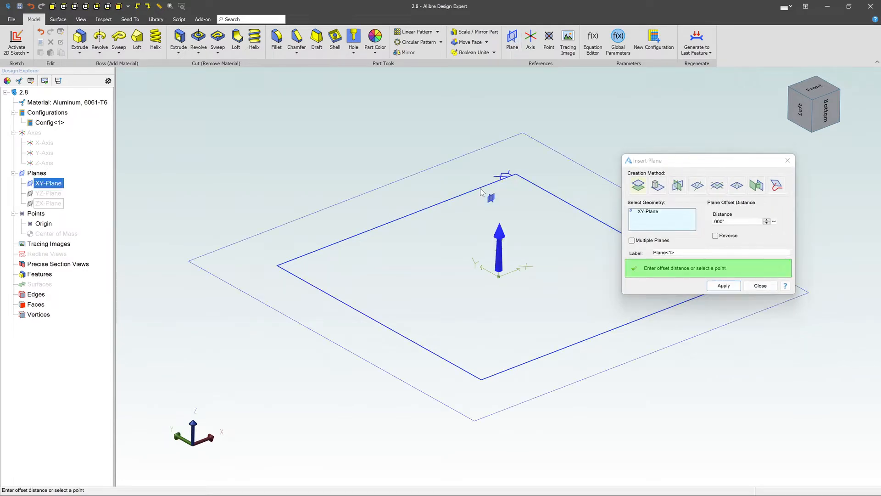
click(715, 221)
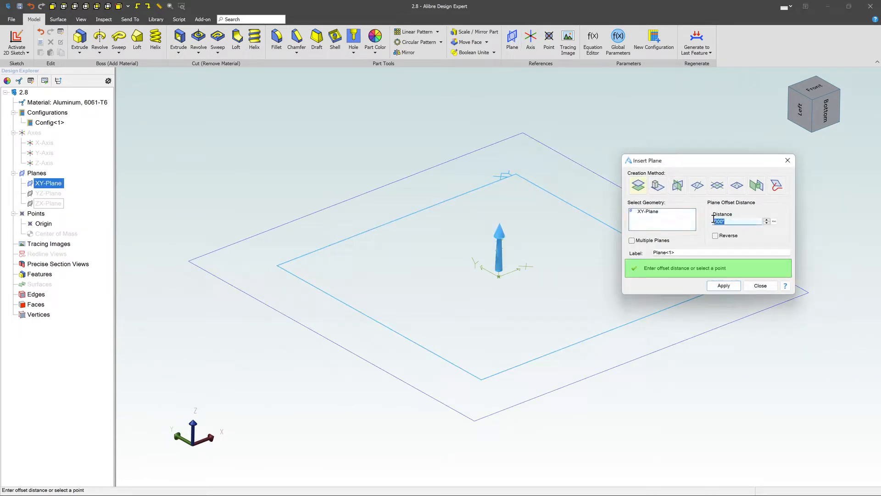
text(1)
key(Return)
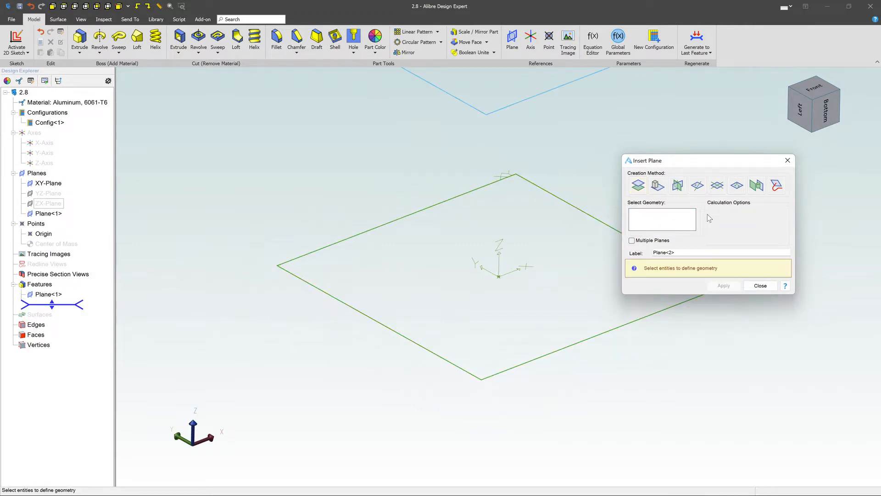
click(761, 286)
scroll(652, 285, down, 2)
scroll(549, 290, down, 6)
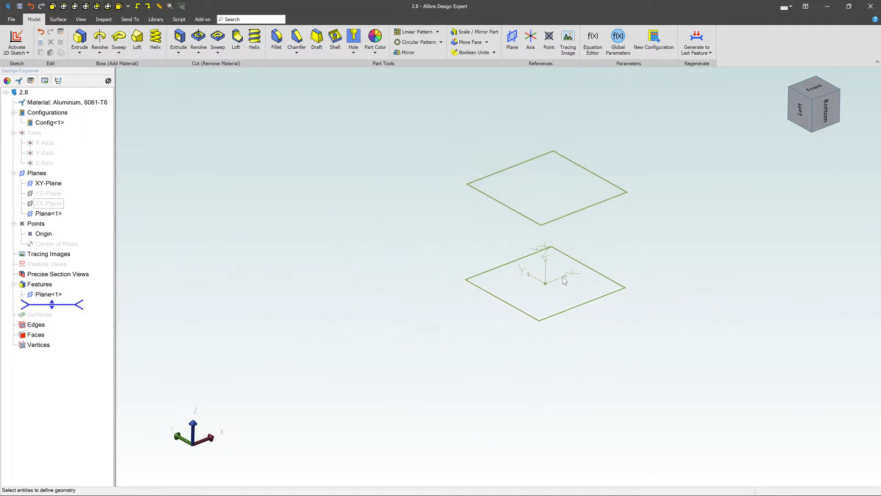
scroll(663, 227, up, 4)
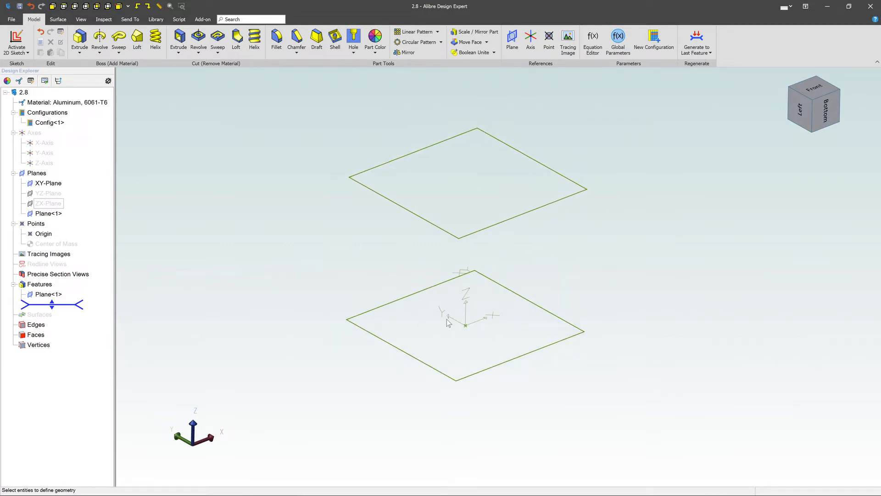
On the XY-Plane, sketch a rectangle by center at the origin with a half-width and half-height of 3 inches
click(54, 214)
click(536, 306)
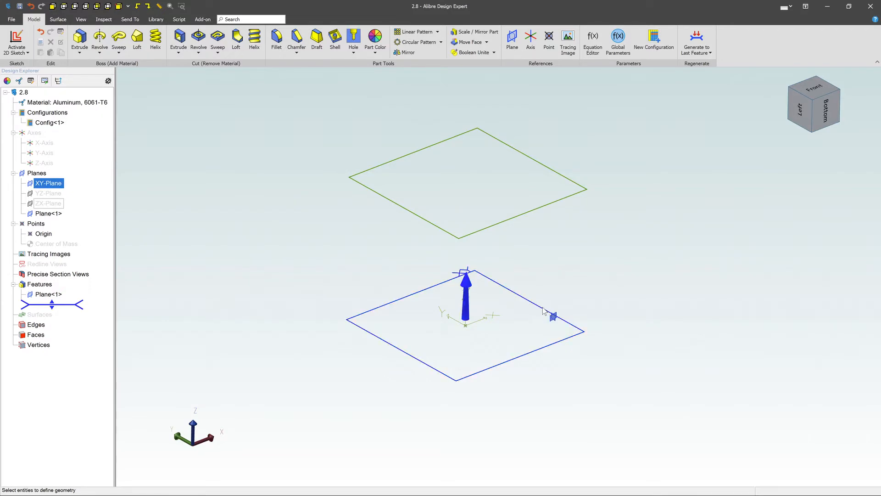
right_click(543, 311)
click(560, 314)
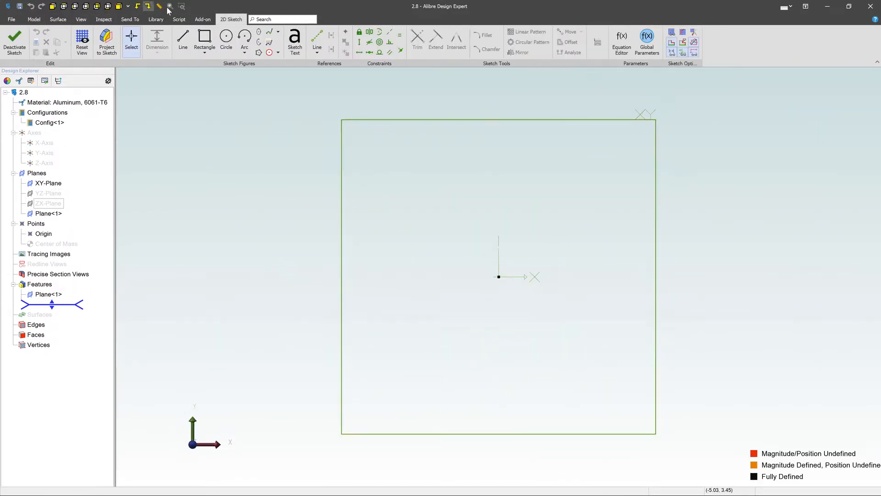
click(207, 49)
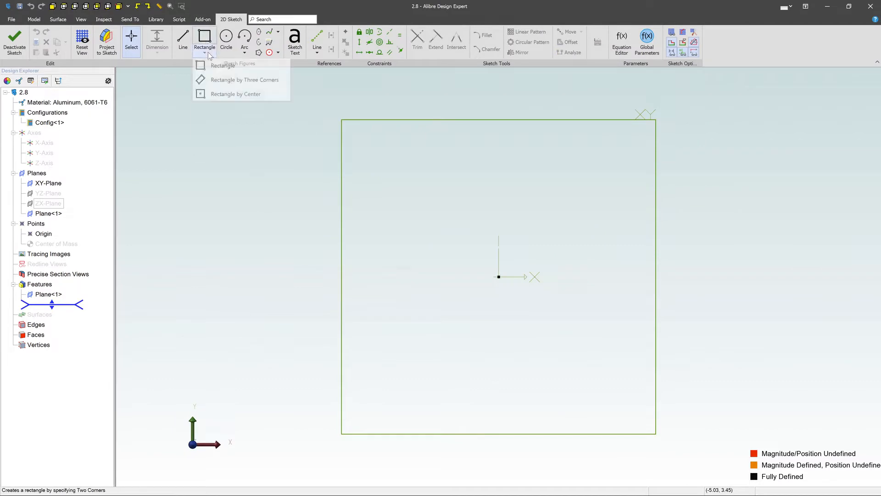
click(203, 94)
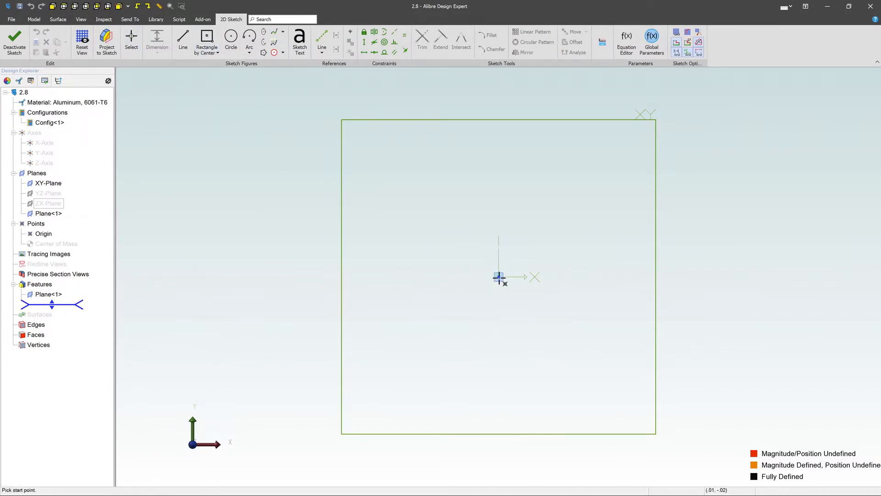
click(499, 277)
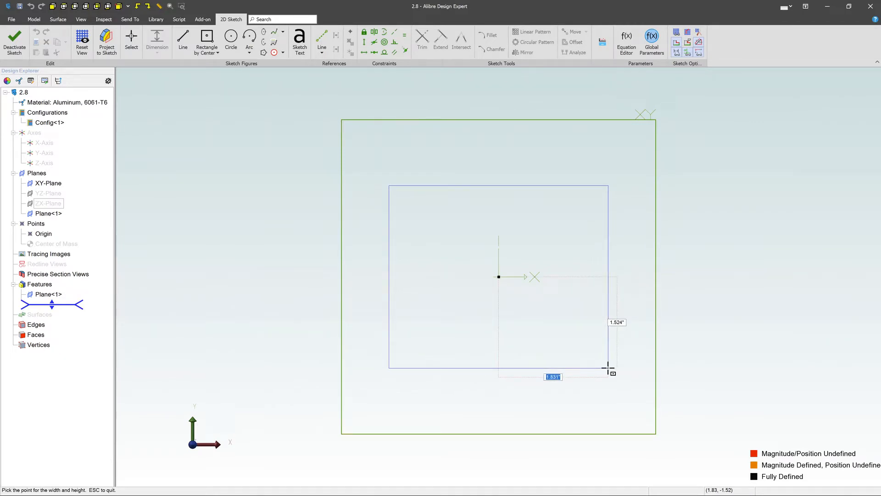
text(3)
key(Tab)
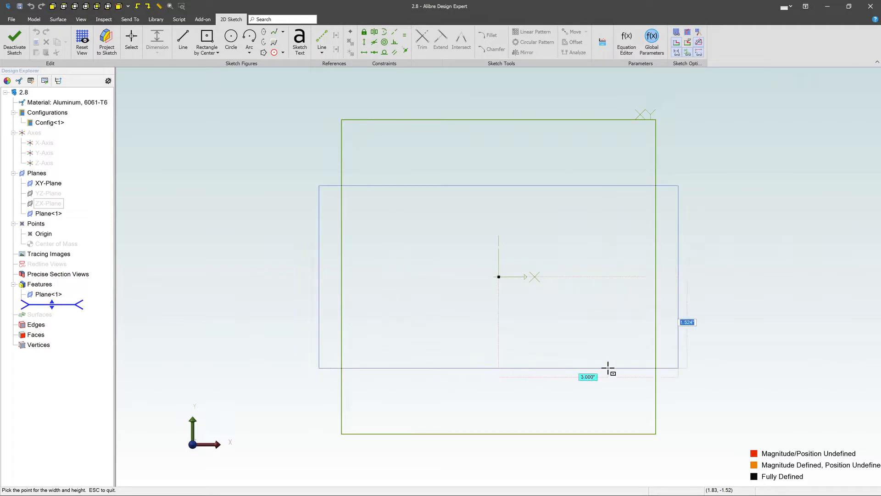
text(3)
key(Tab)
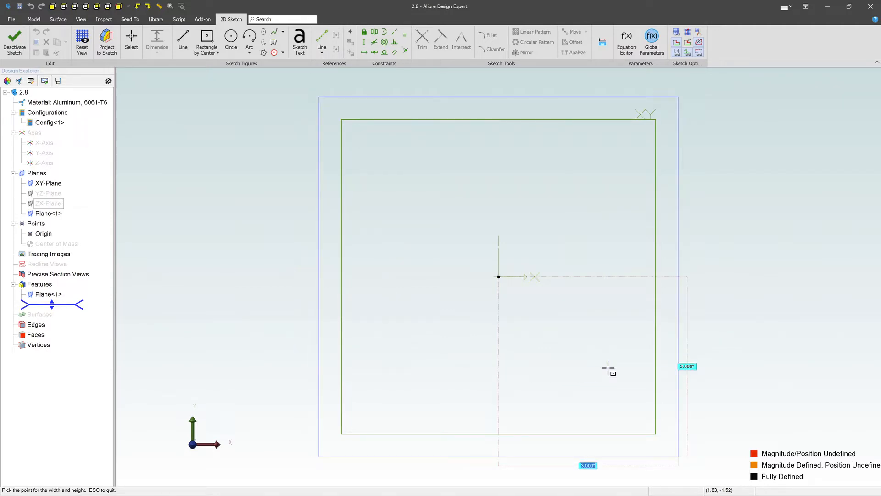
key(Return)
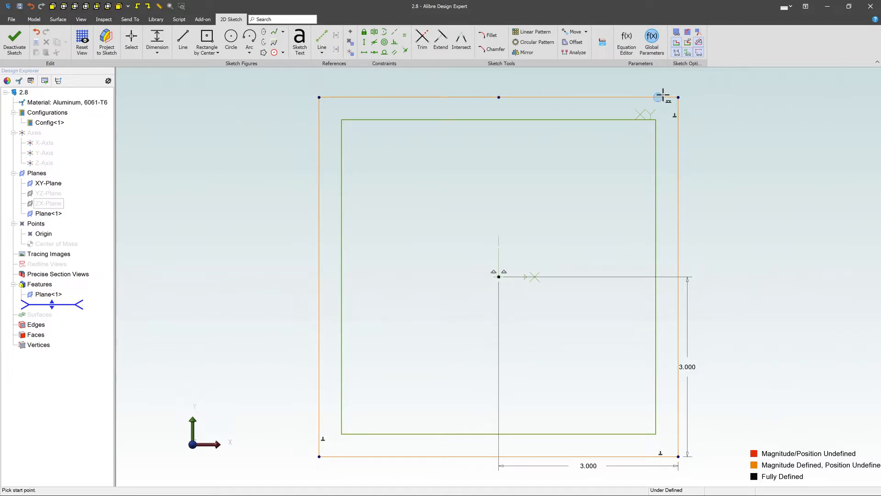
key(Escape)
Test the square by moving a corner, constrain its top edge to horizontal, and finish the sketch
drag(680, 95, 631, 155)
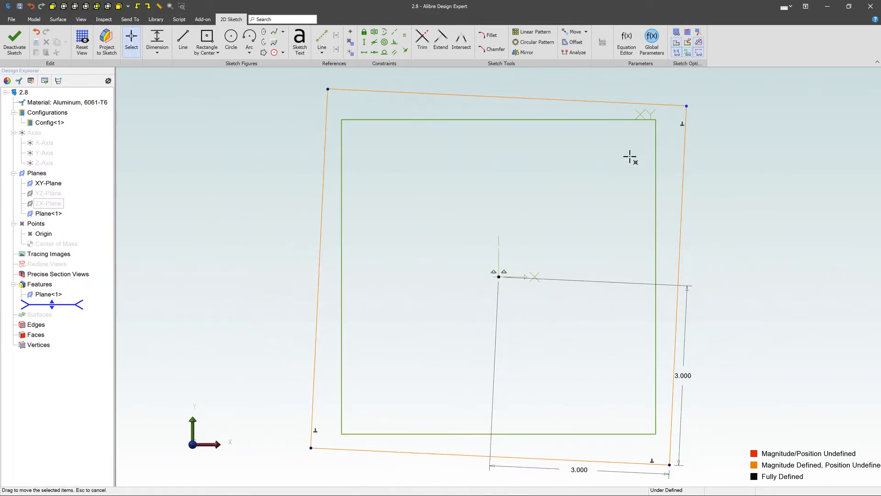
click(470, 95)
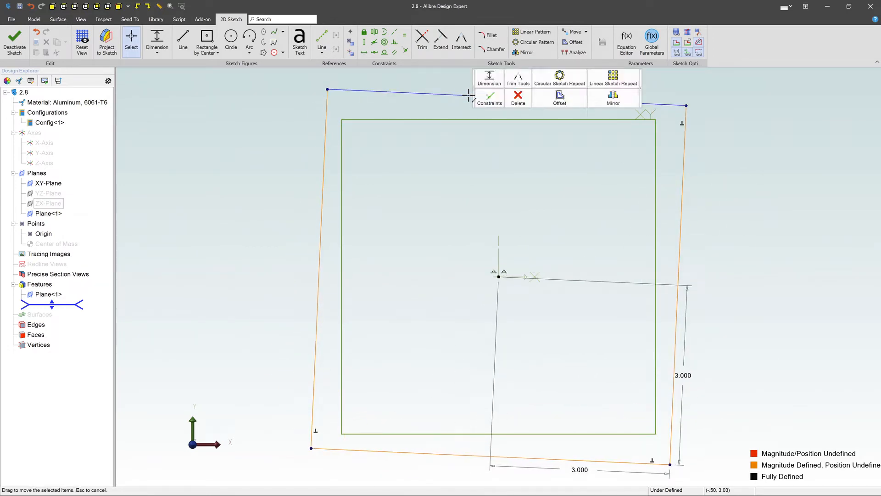
click(364, 52)
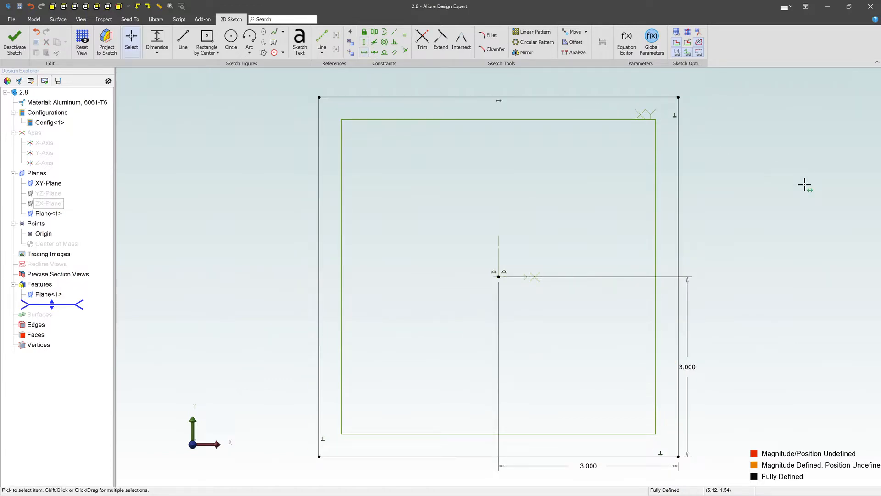
click(16, 41)
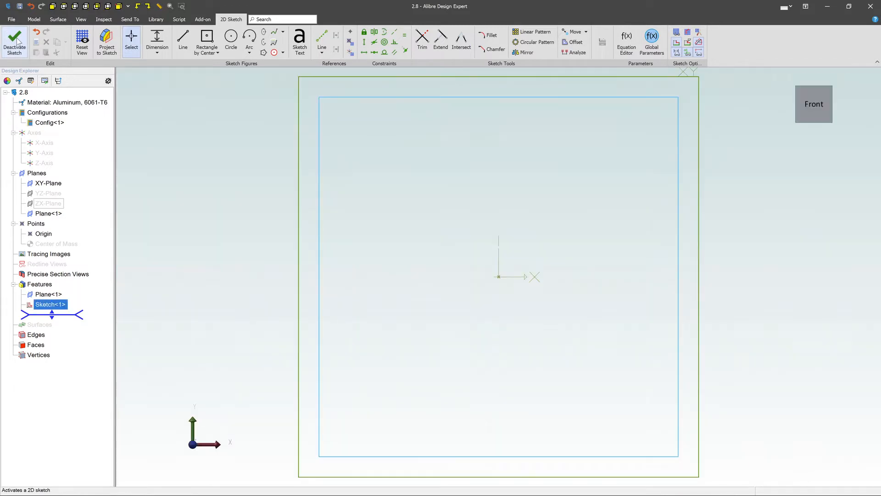
Start a sketch on the offset plane and draw a circle centered on the origin, about 4.8 inches in diameter
scroll(376, 211, down, 5)
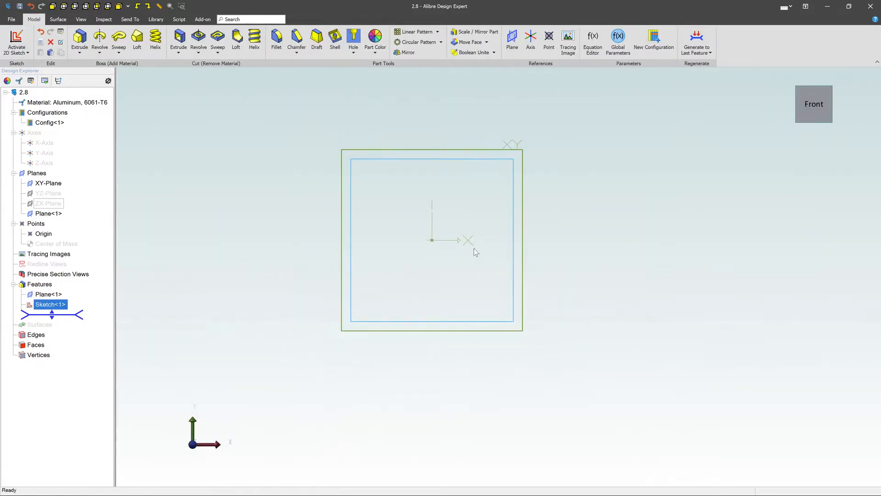
mouse_move(484, 265)
middle_down()
mouse_move(484, 254)
mouse_move(494, 253)
mouse_move(487, 251)
middle_up()
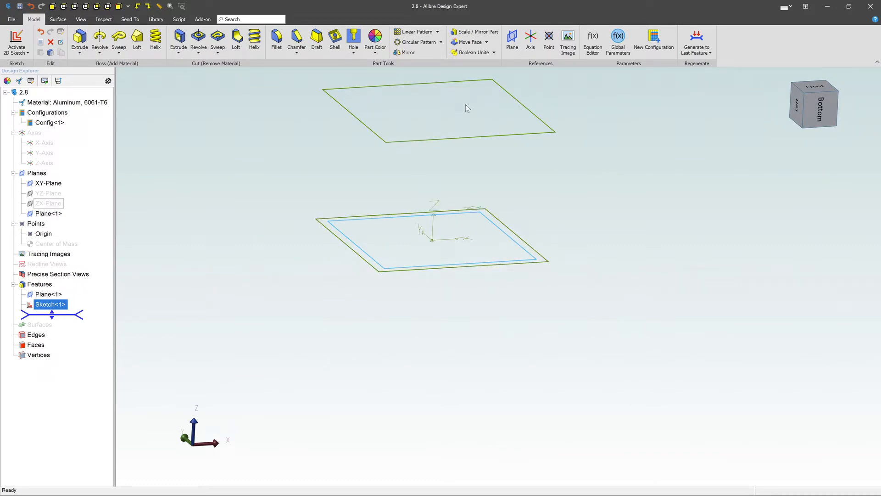
click(515, 104)
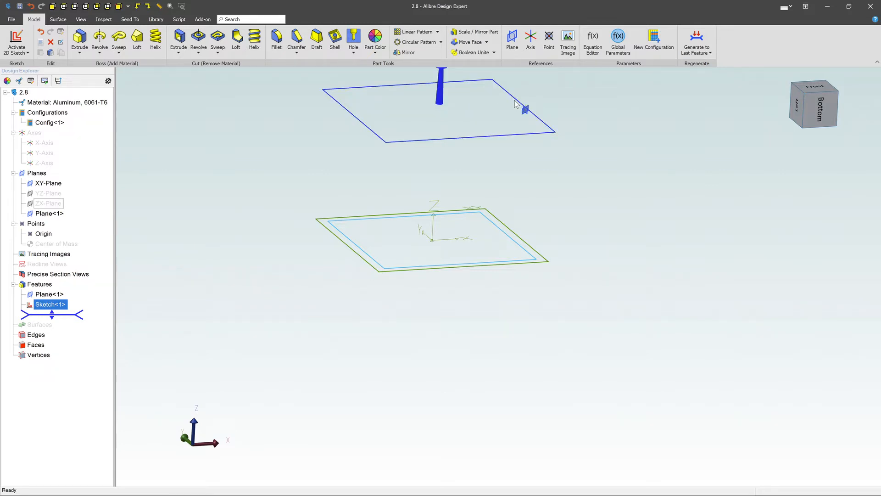
right_click(515, 104)
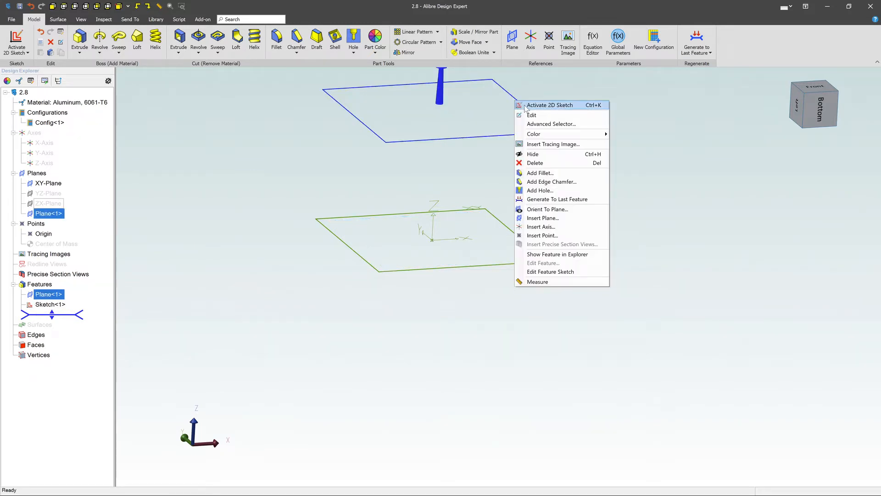
click(526, 110)
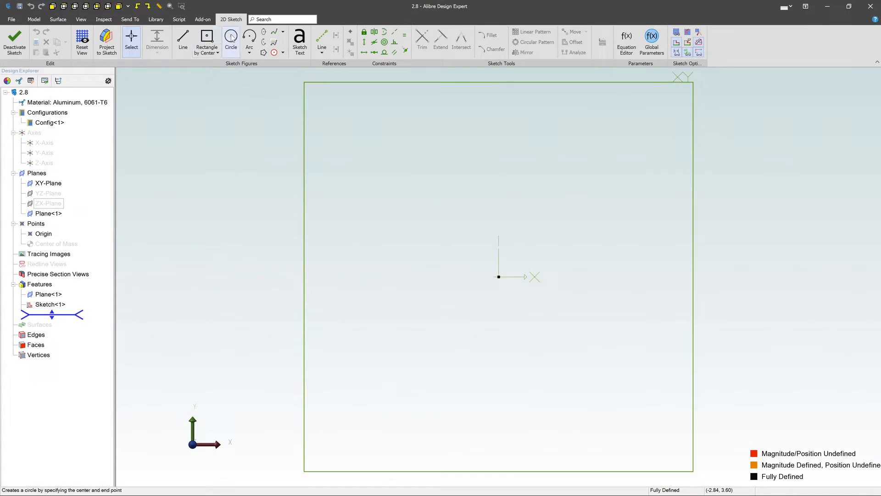
click(231, 39)
click(500, 277)
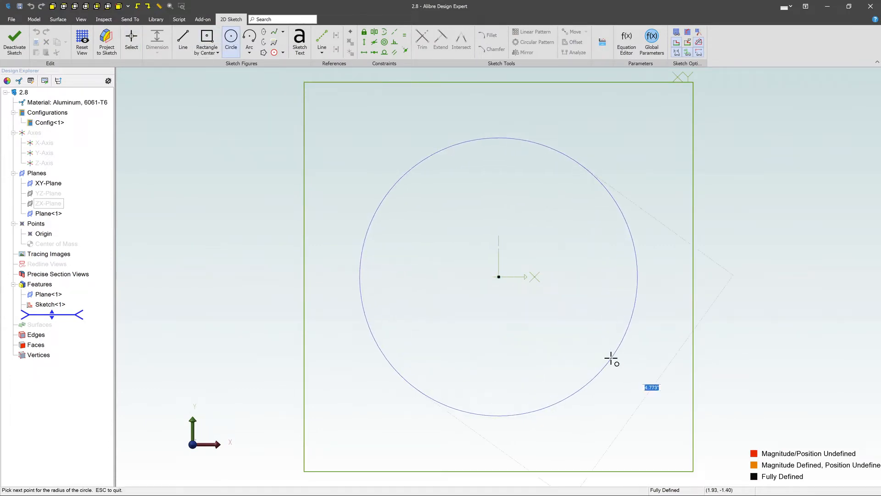
click(615, 358)
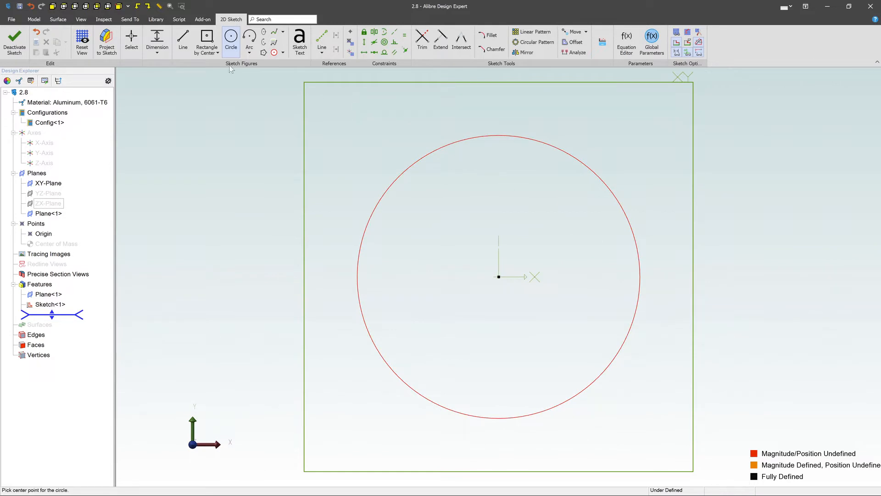
key(Escape)
Dimension the circle's diameter as 5 inches and finish the sketch
click(394, 180)
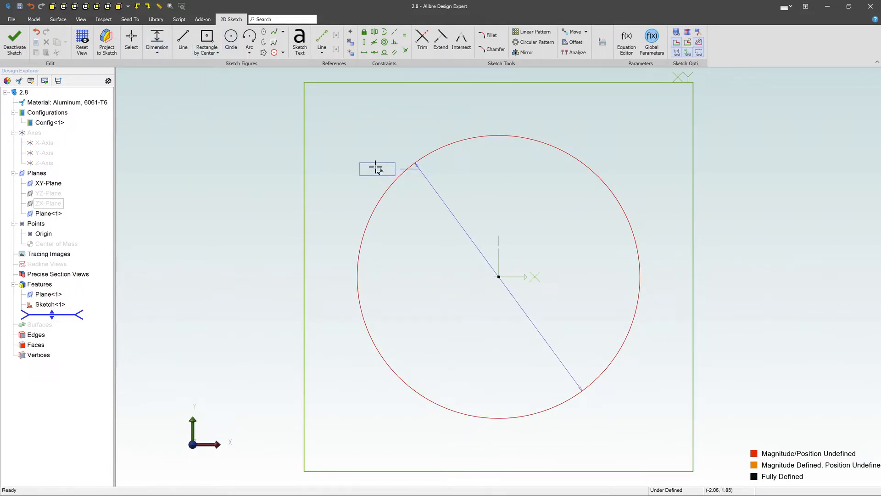
click(356, 156)
text(5)
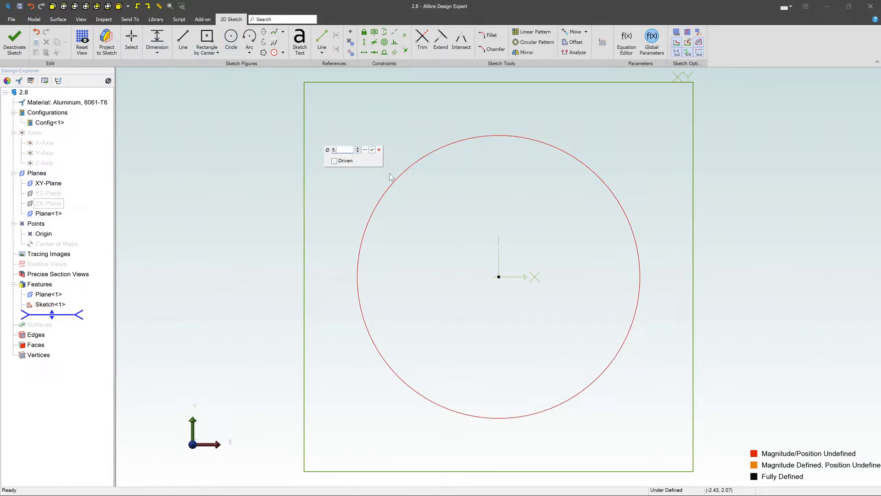
key(Return)
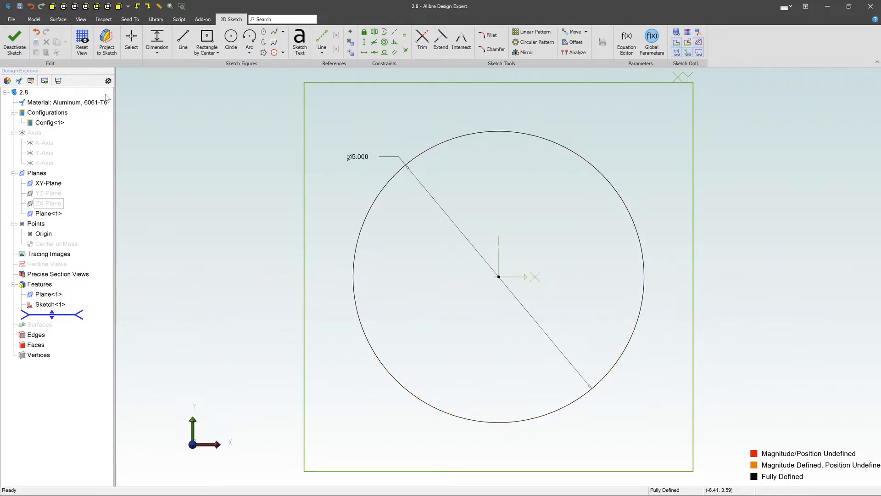
click(14, 42)
Inspect the square sketch on the XY-Plane and the circle sketch on the offset plane by highlighting each
scroll(737, 285, down, 5)
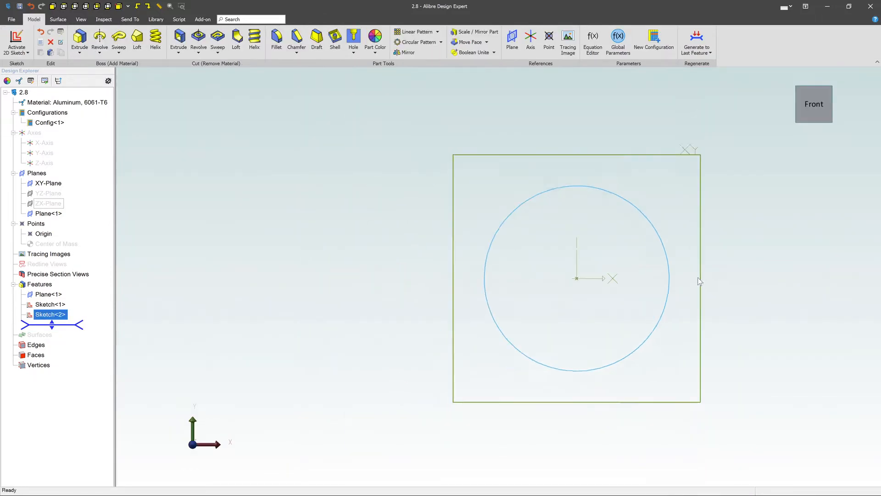
mouse_move(775, 339)
middle_down()
mouse_move(781, 326)
mouse_move(787, 337)
middle_up()
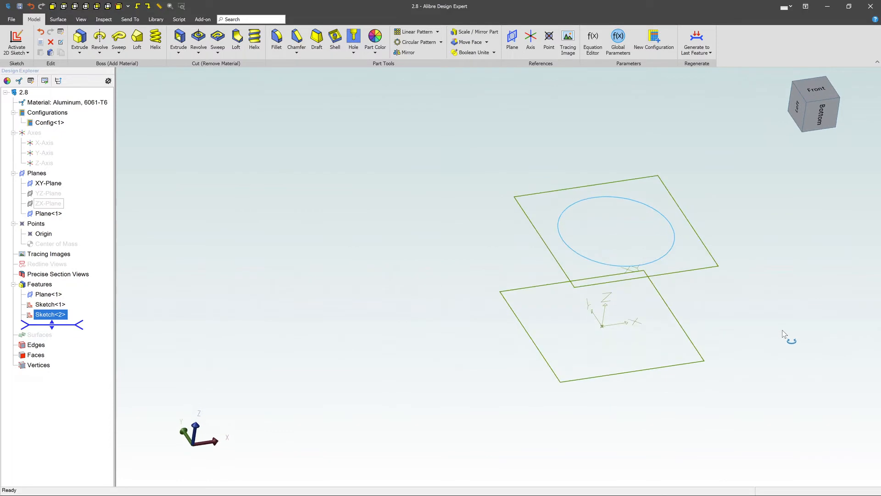
click(40, 304)
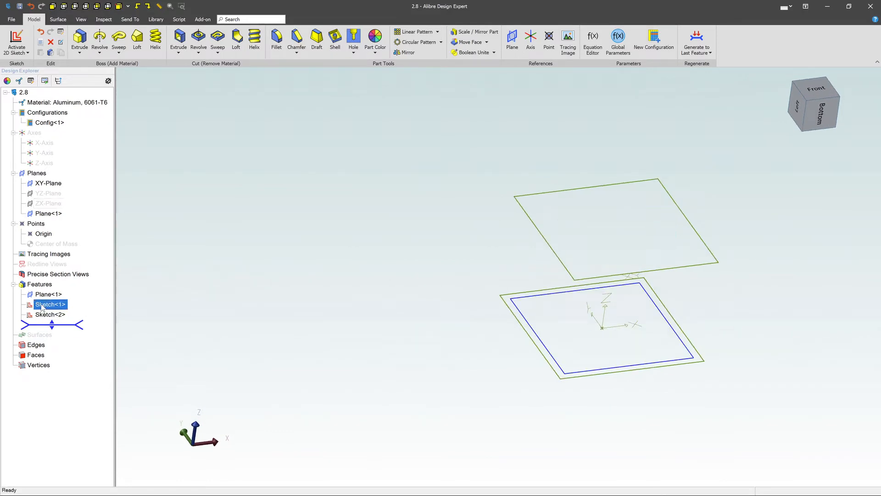
click(40, 314)
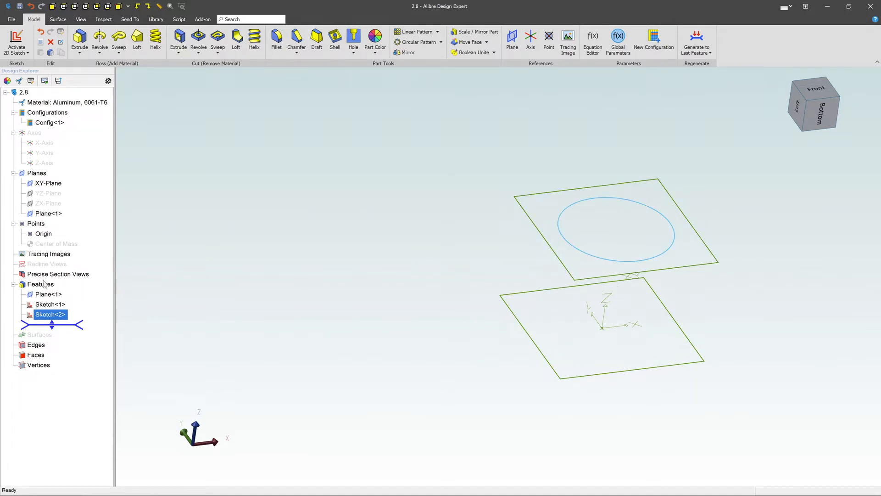
Start a loft boss and add the square sketch and the circle sketch as its cross-sections
click(138, 42)
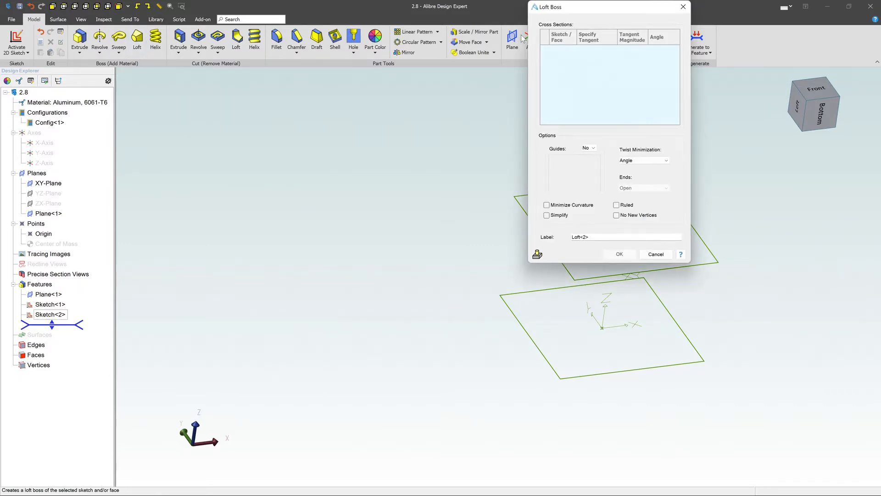
drag(570, 12, 341, 127)
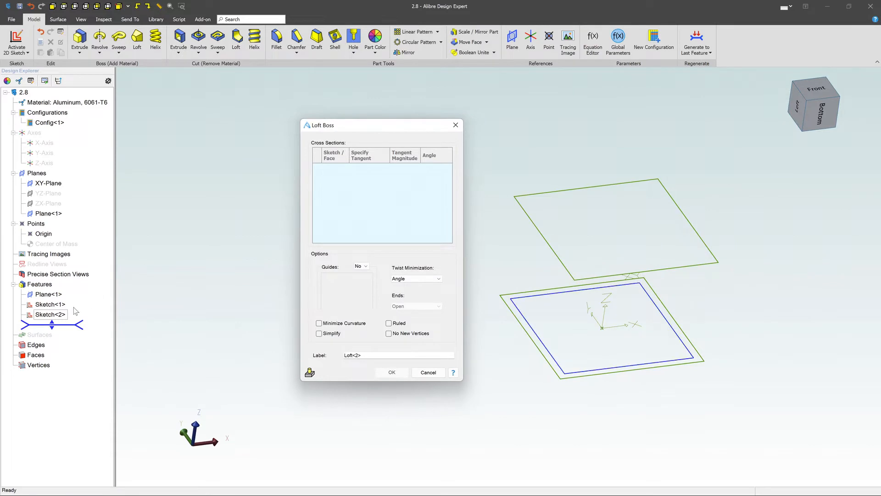
click(52, 306)
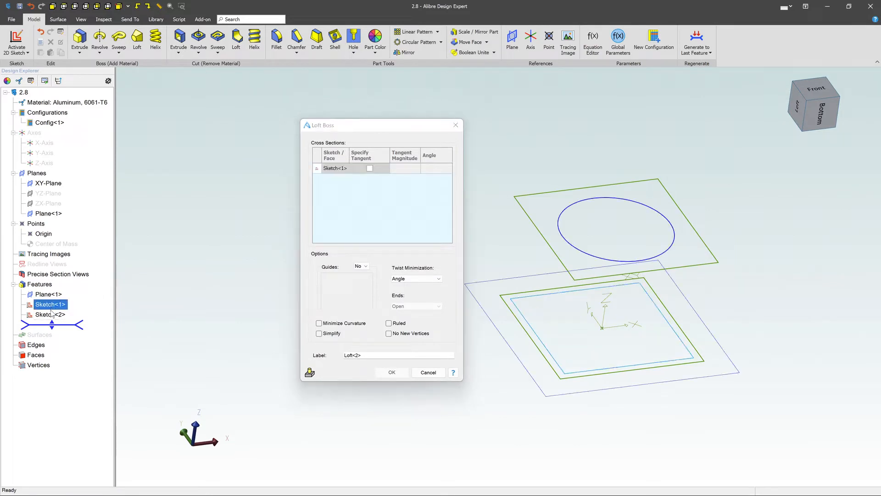
click(52, 315)
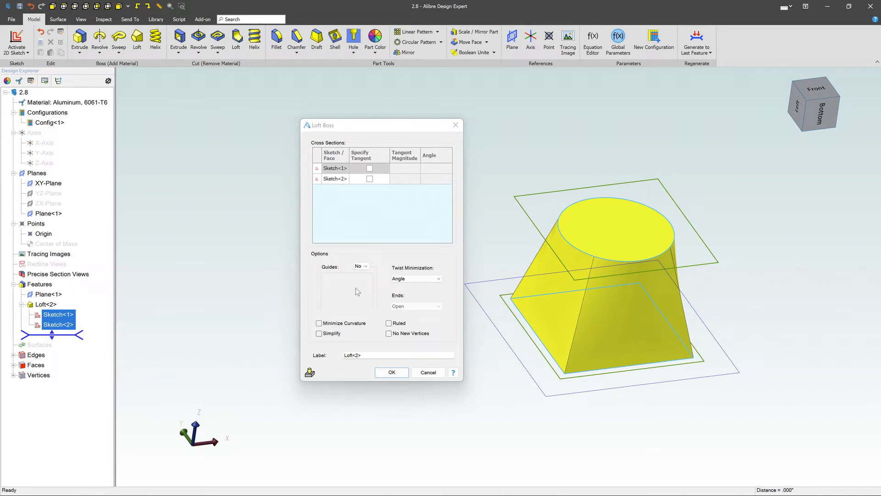
Try the Center guide type for the loft, then return the guides to None
click(366, 267)
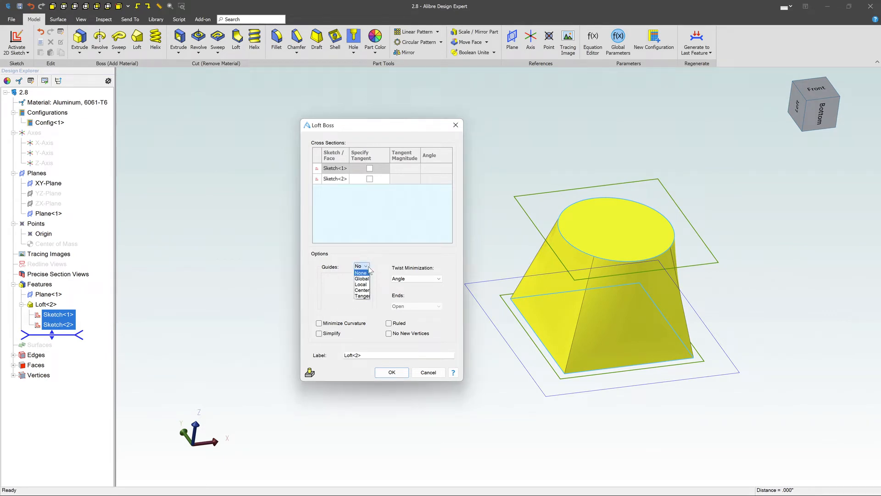
click(365, 291)
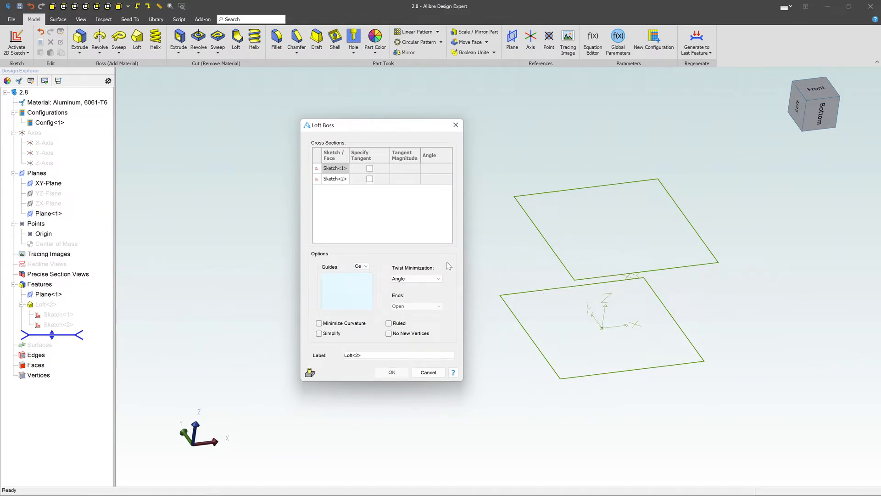
click(362, 266)
click(368, 275)
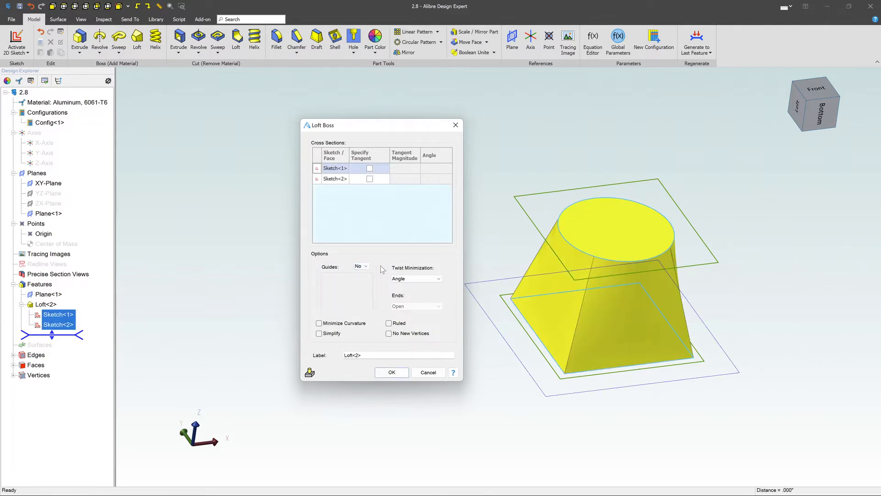
Create the loft boss between the two sketches without guides and clear its selection
click(397, 372)
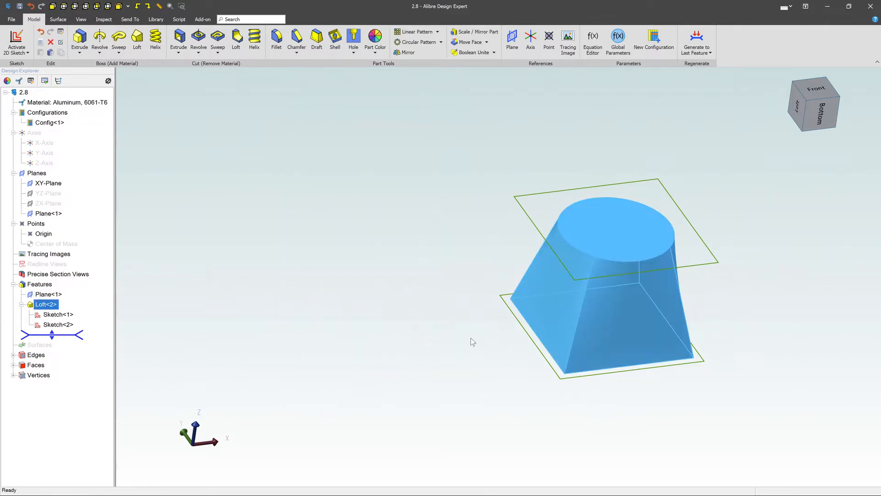
click(715, 209)
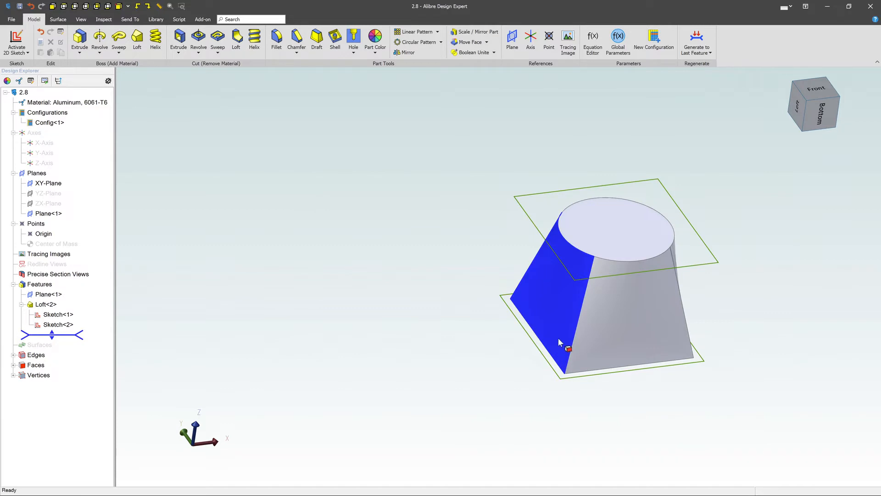
Edit the loft to specify a tangent at the square sketch with a tangent magnitude of 0.60
click(38, 305)
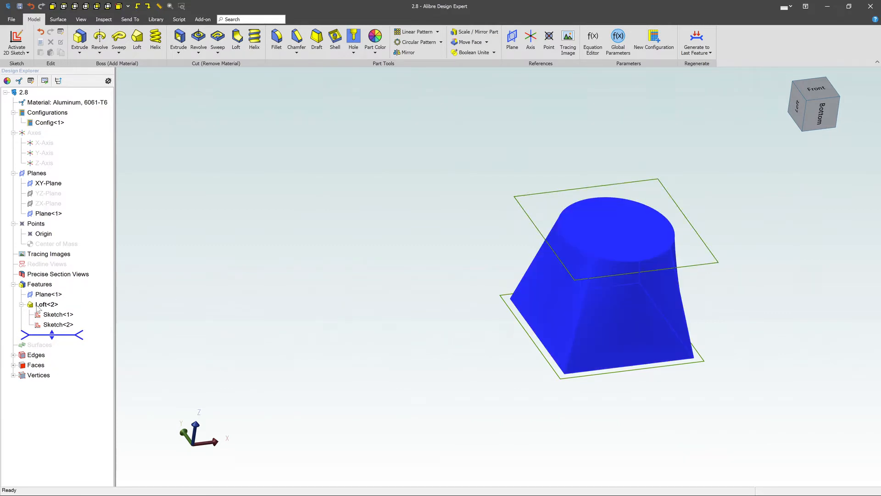
right_click(38, 306)
click(52, 310)
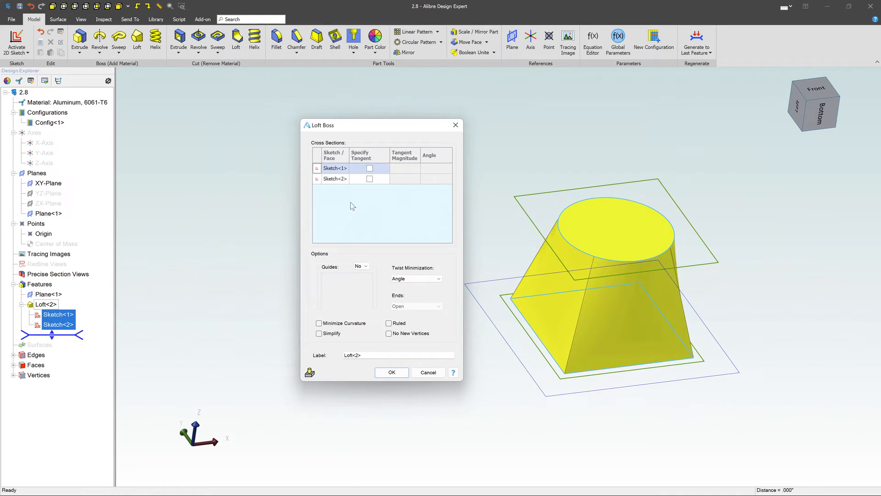
click(338, 169)
click(439, 279)
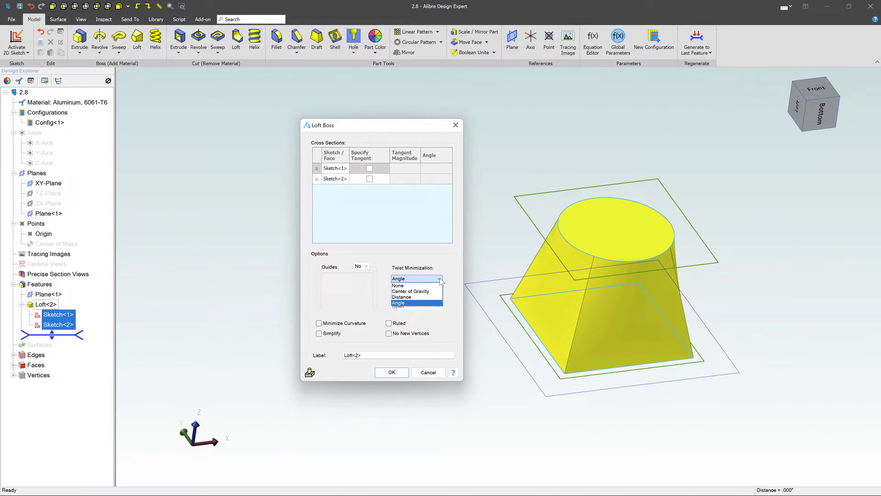
click(370, 169)
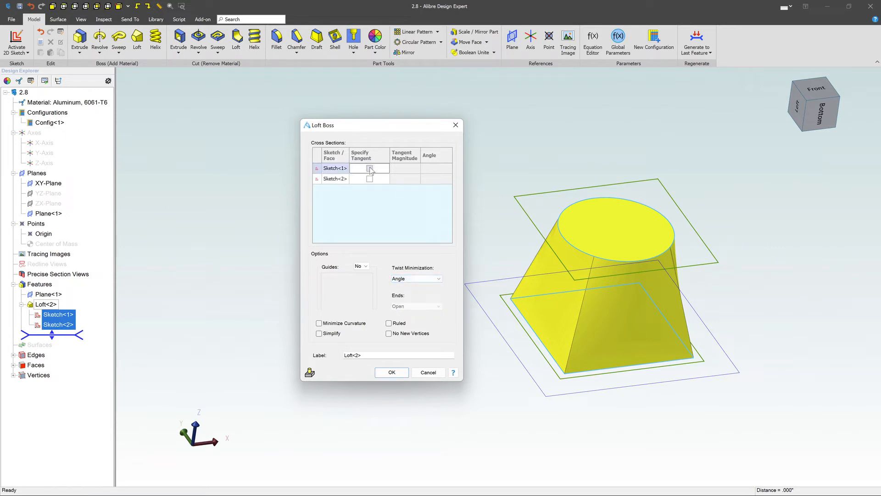
click(371, 169)
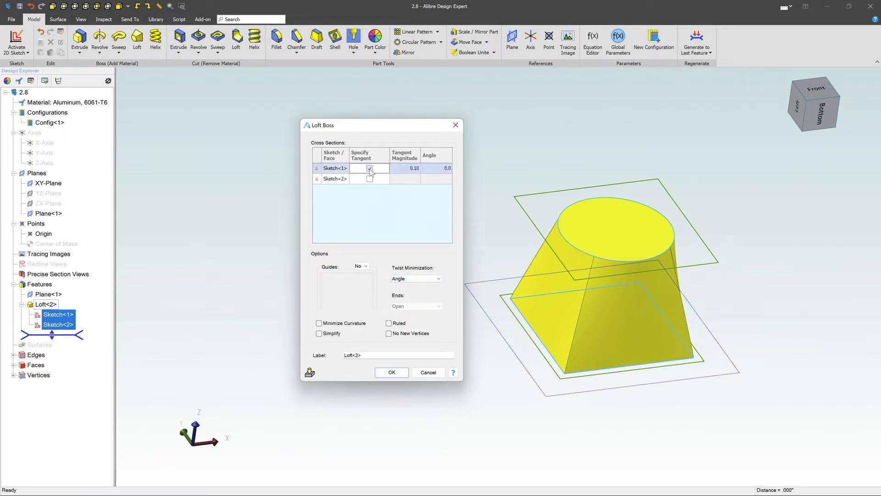
click(405, 169)
click(416, 166)
click(416, 165)
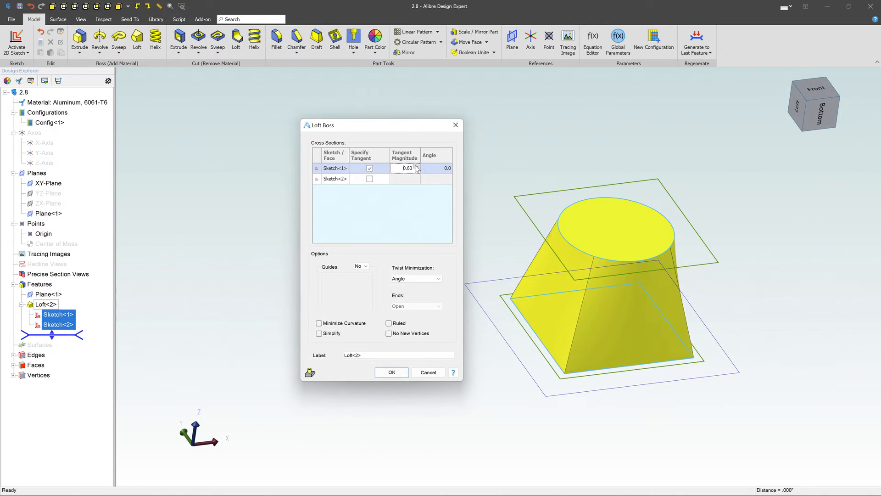
click(398, 372)
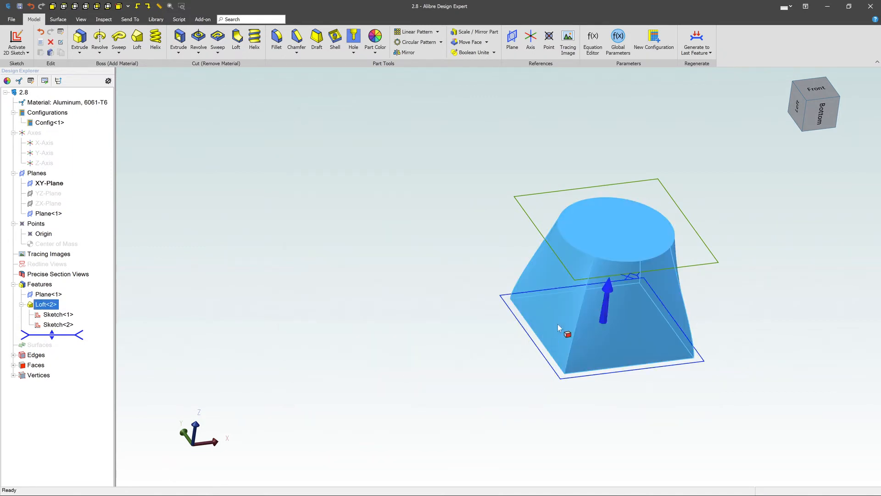
Edit the loft to specify a tangent at the circle sketch with a tangent magnitude of 1.00
mouse_move(755, 271)
middle_down()
mouse_move(746, 260)
mouse_move(766, 275)
middle_up()
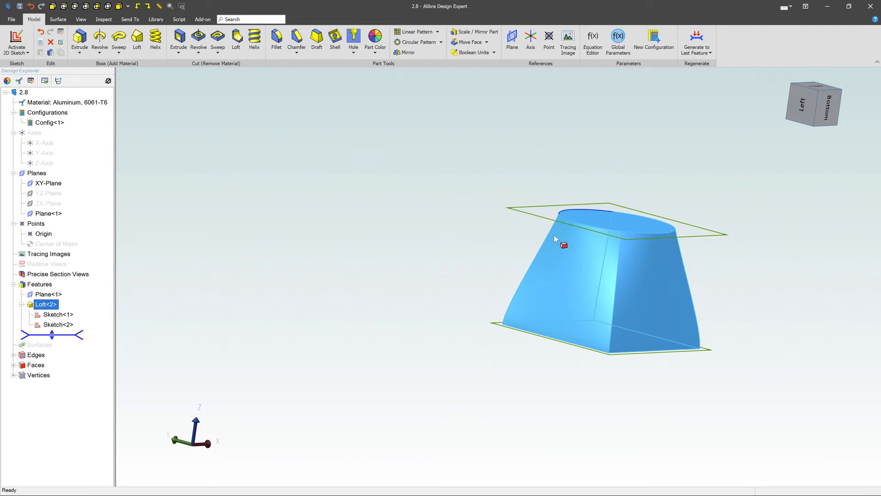
middle_drag(442, 240, 446, 245)
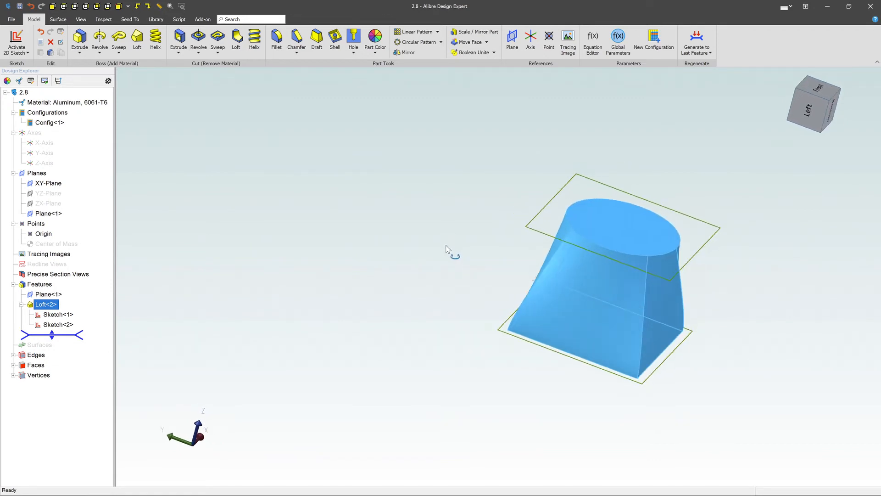
right_click(36, 305)
click(48, 308)
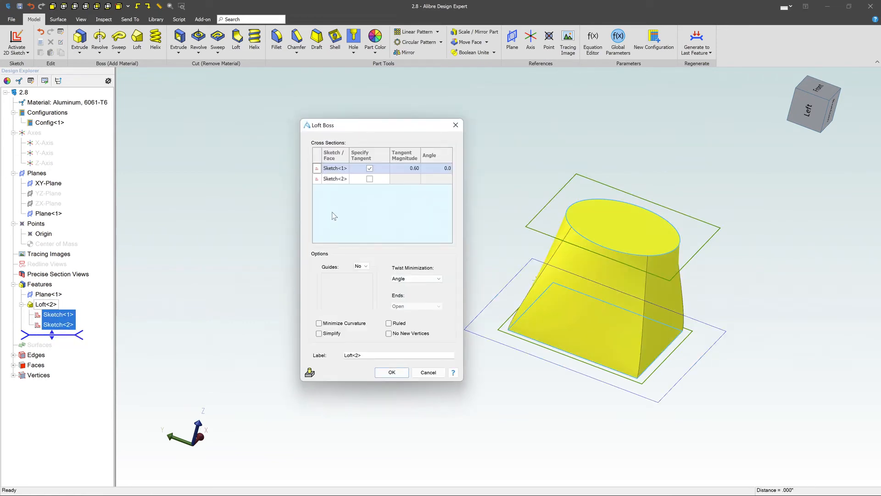
click(370, 179)
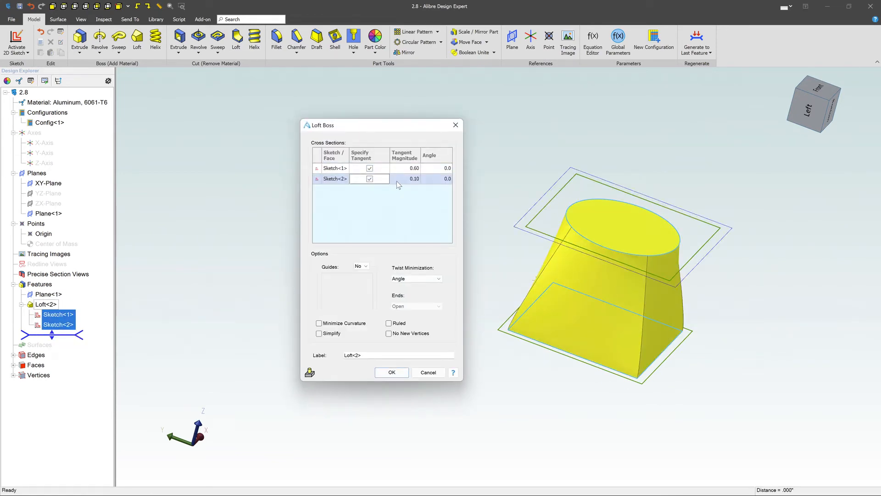
click(415, 180)
click(417, 176)
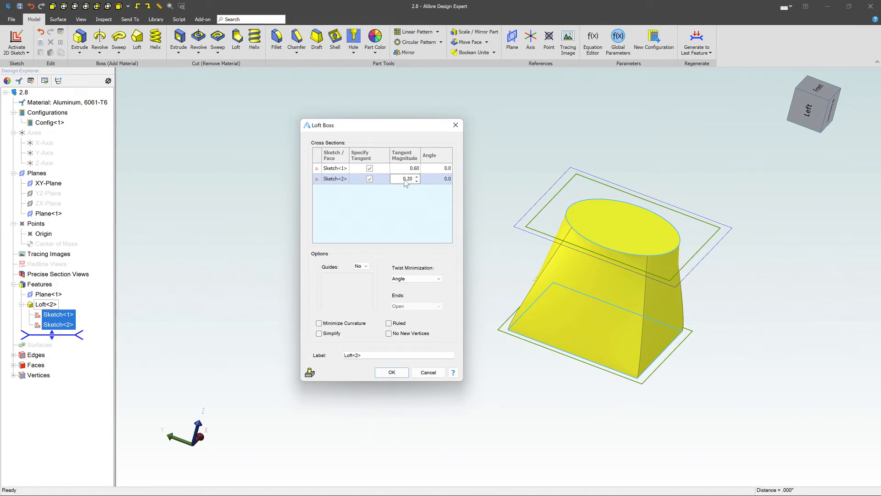
drag(403, 179, 418, 177)
key(Return)
key(Return)
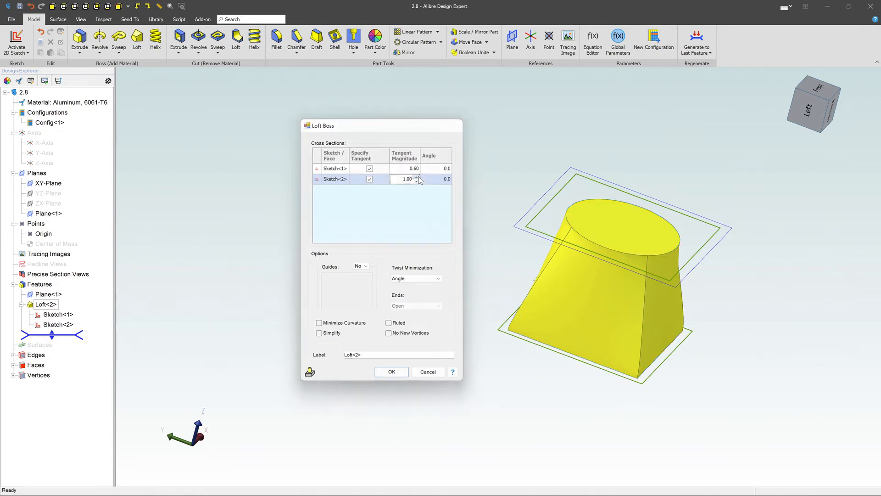
Inspect the curved sides of the lofted body from several angles
middle_drag(527, 271, 494, 269)
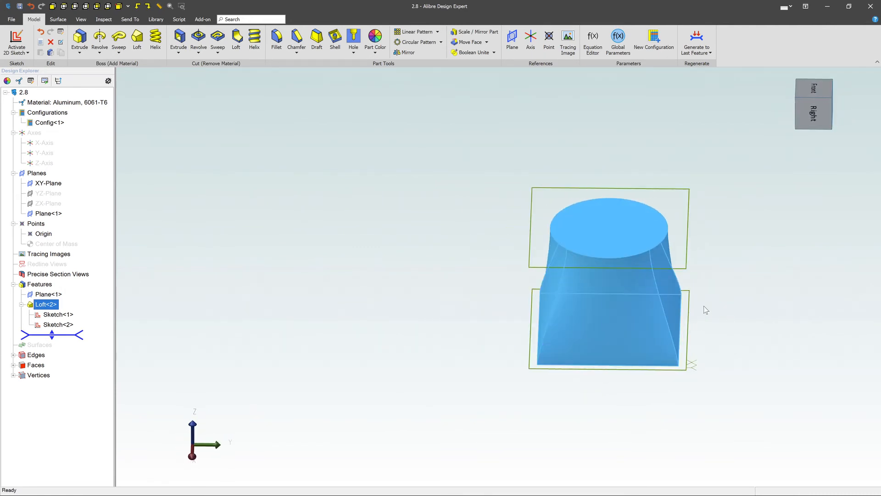
scroll(704, 307, down, 3)
scroll(774, 327, up, 5)
scroll(774, 334, up, 2)
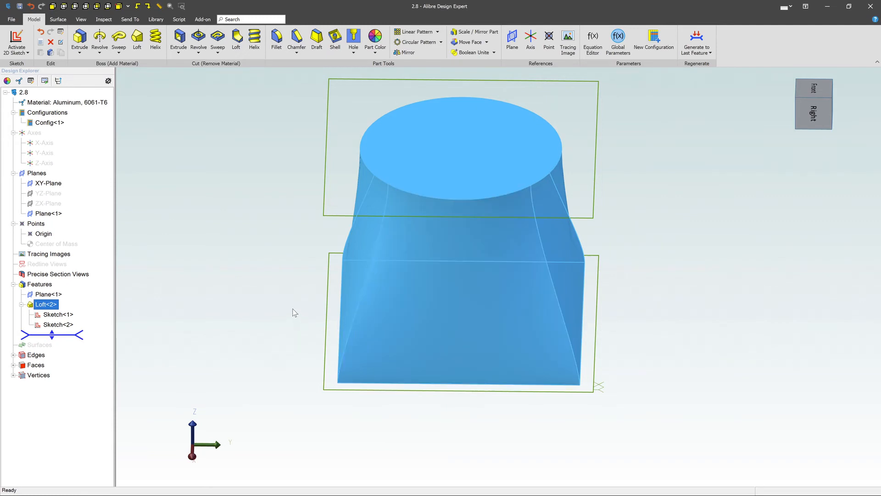
middle_drag(293, 309, 312, 291)
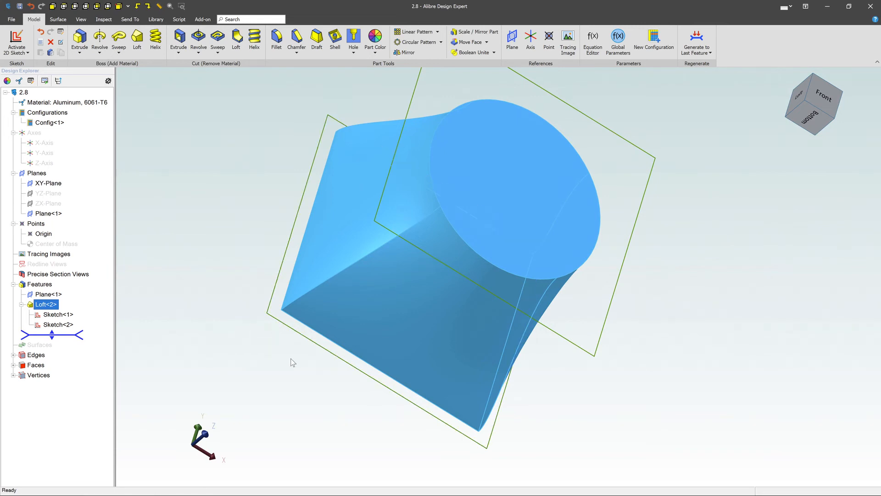
middle_drag(289, 359, 290, 353)
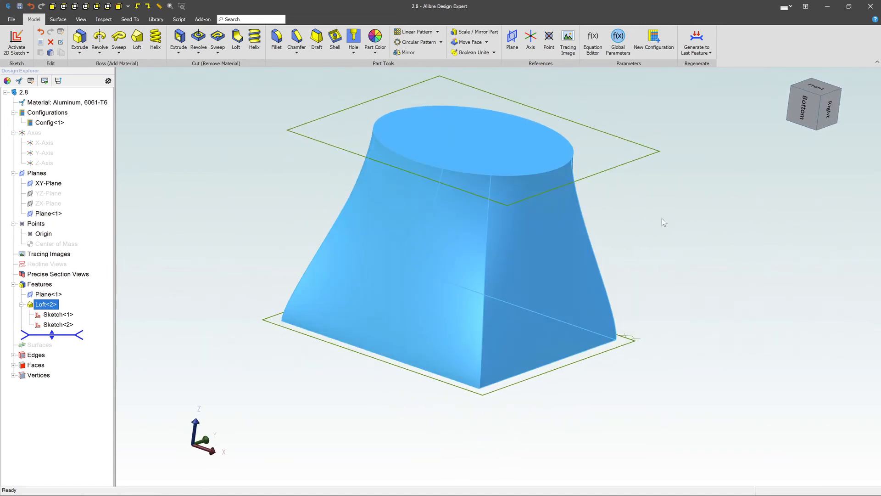